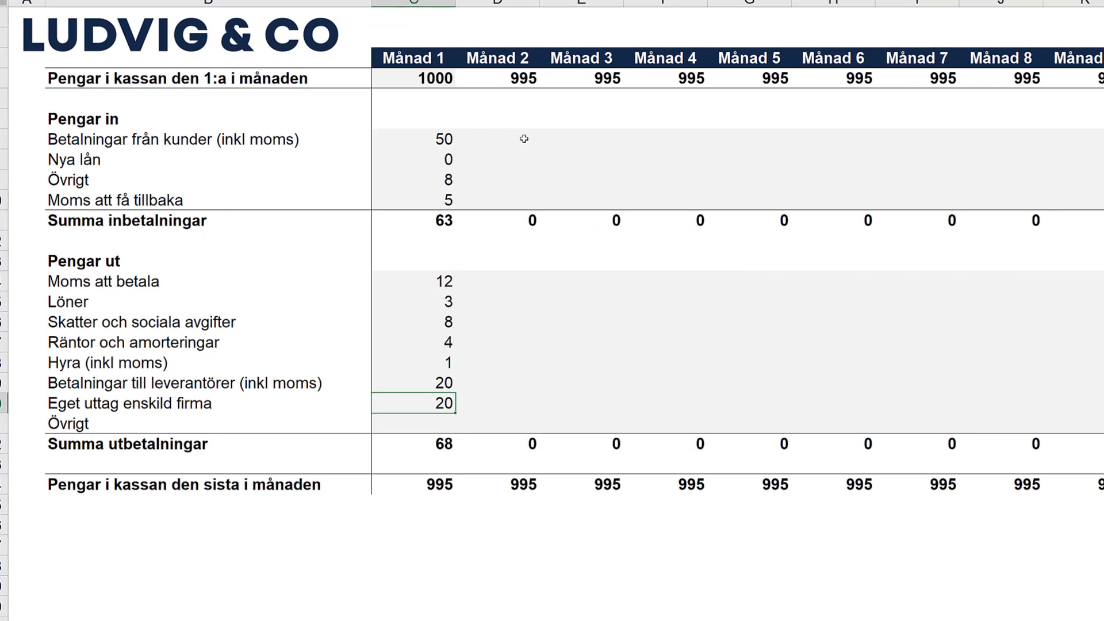
- Review Månad 1's opening cash of 1000 and income values, up to the Summa inbetalningar total of 63
left_click(617, 141)
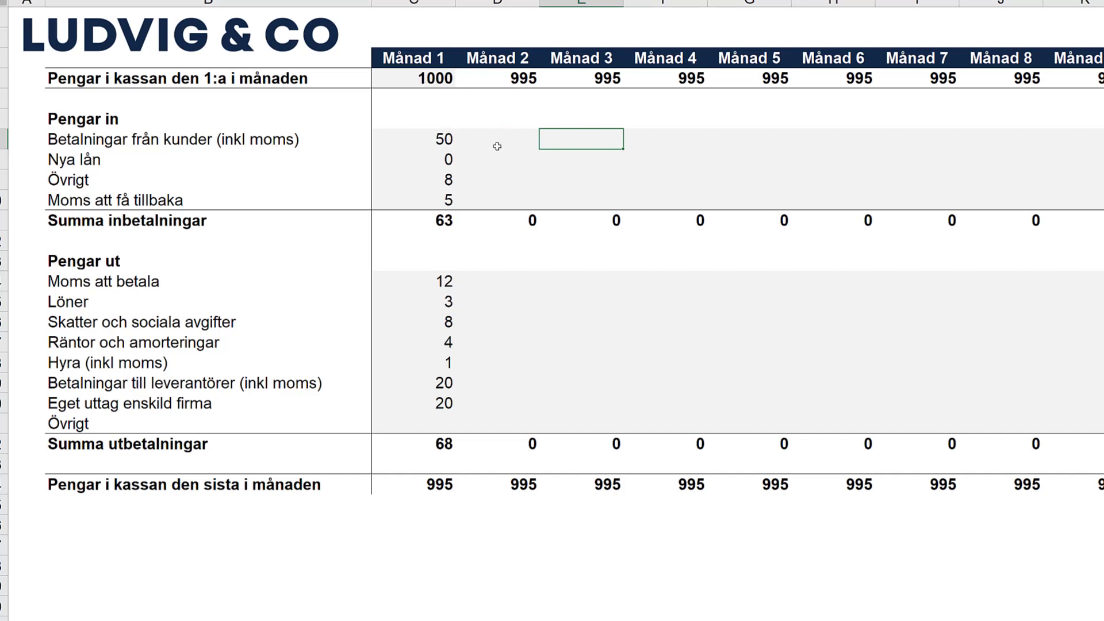
left_click(423, 75)
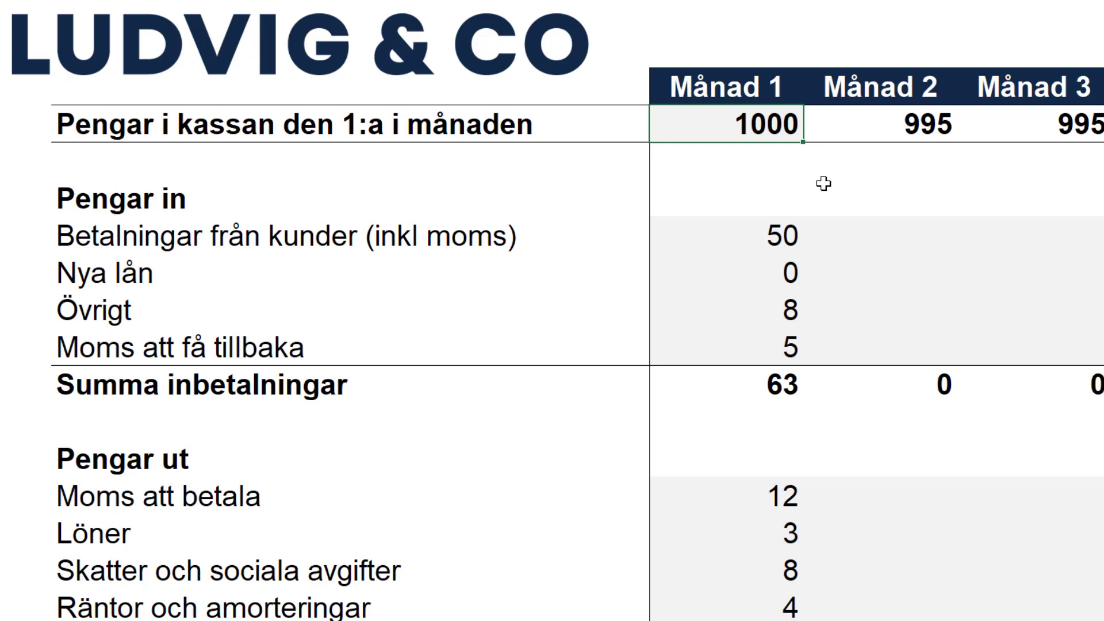
left_click(771, 244)
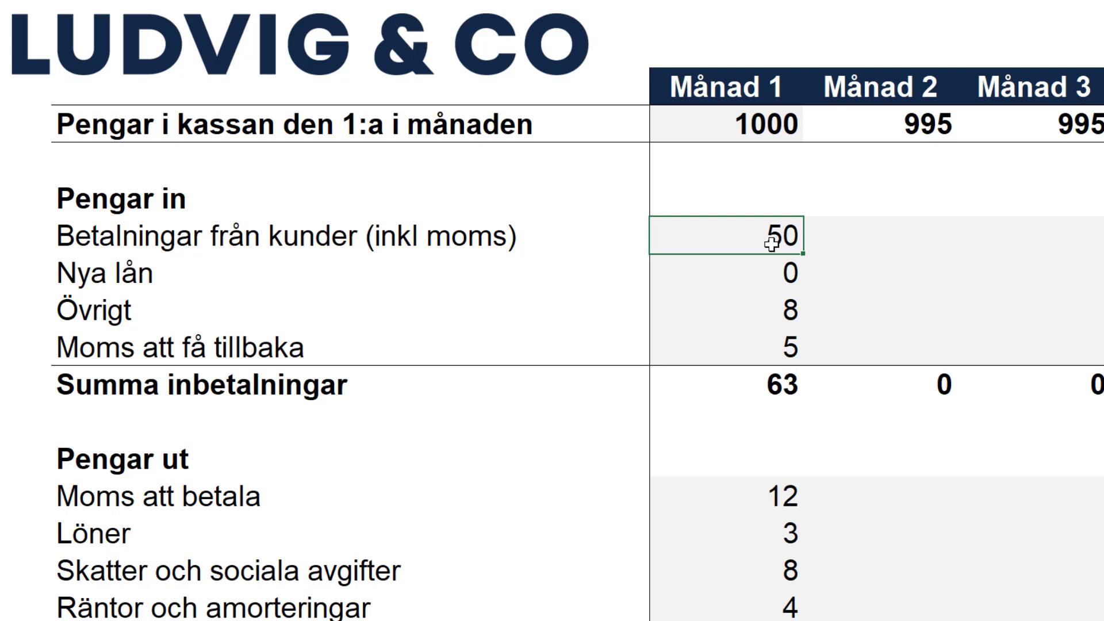
key("Return")
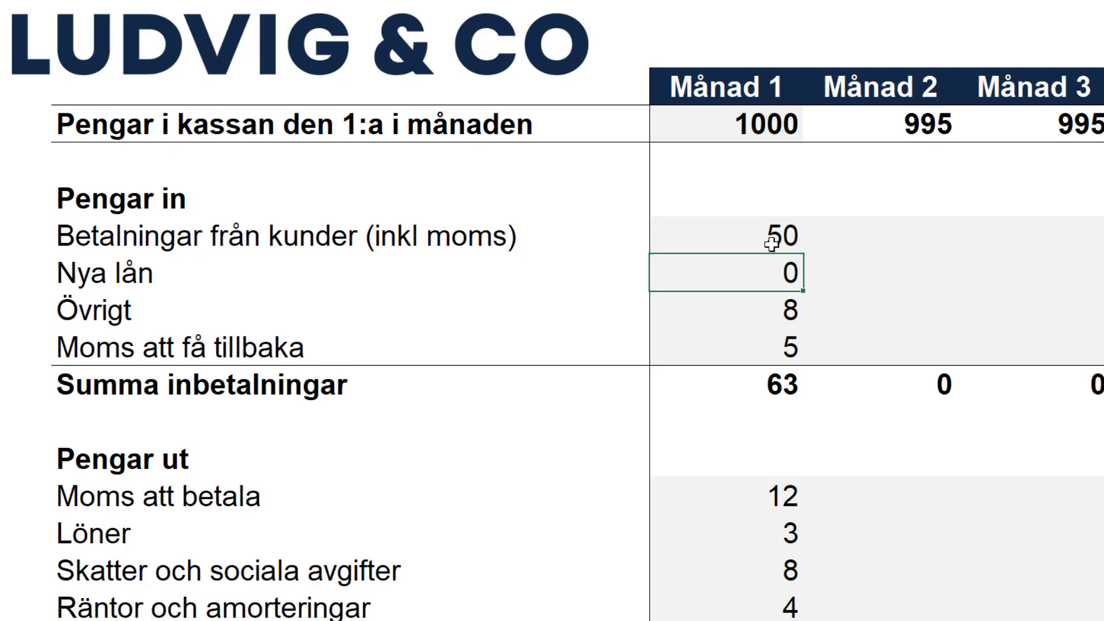
key("Return")
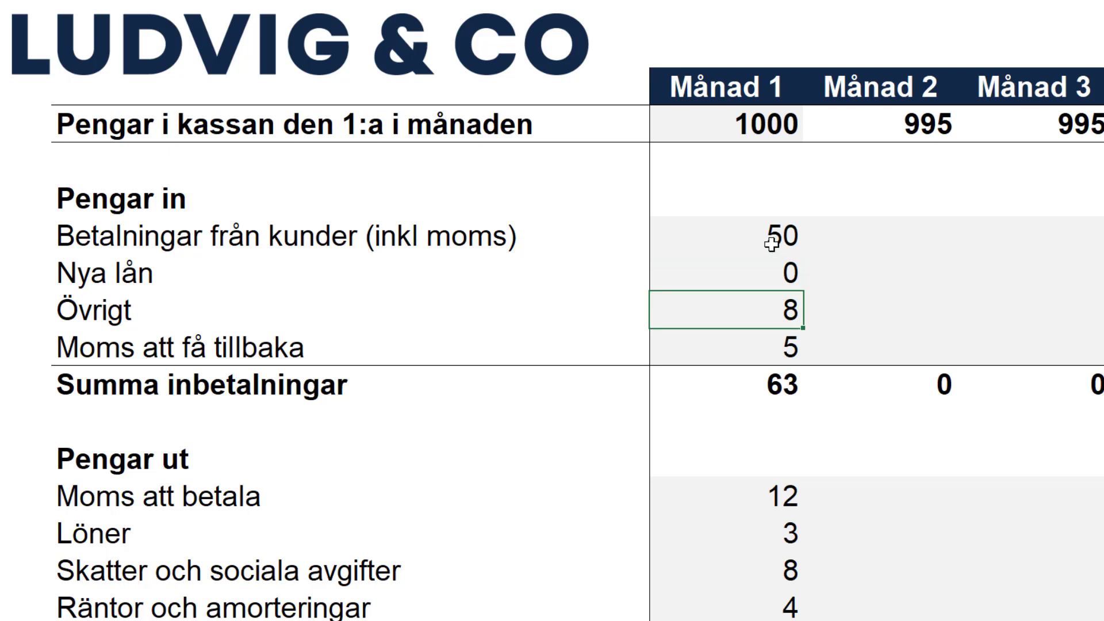
key("Return")
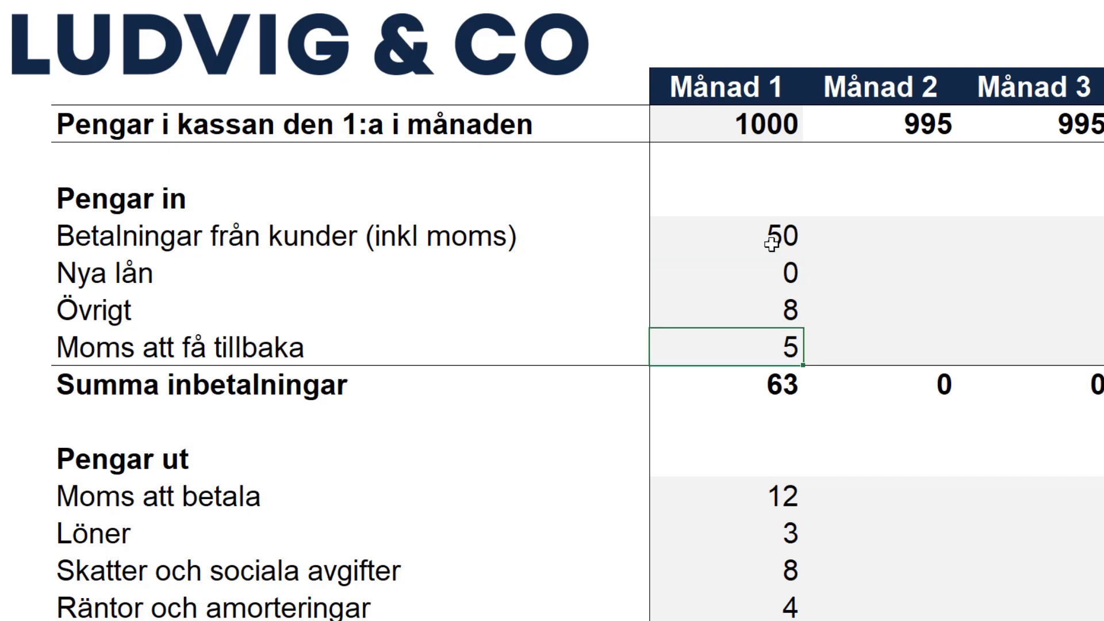
left_click(769, 383)
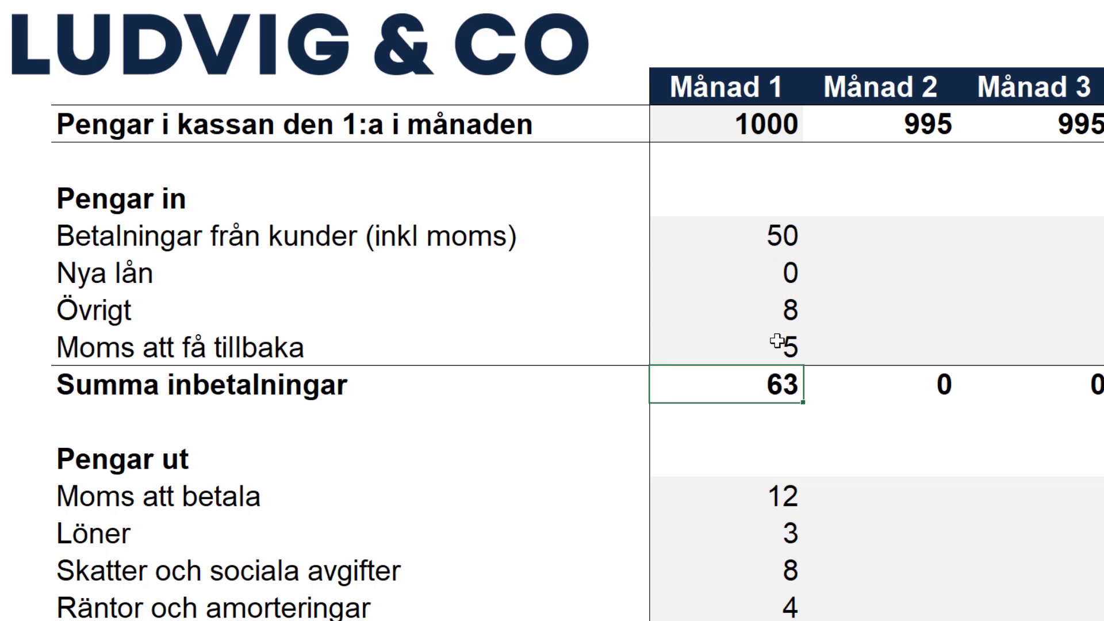
- Compare Månad 1's four income values, totalling 63, with the empty Månad 2 income cells
left_click_drag(781, 245, 769, 342)
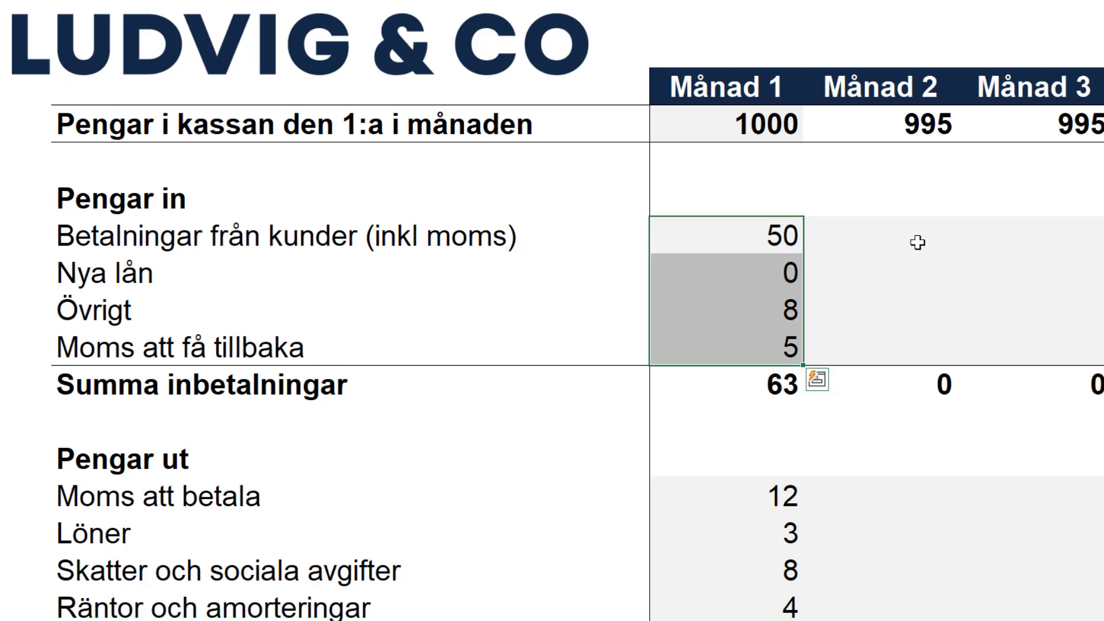
left_click(832, 224)
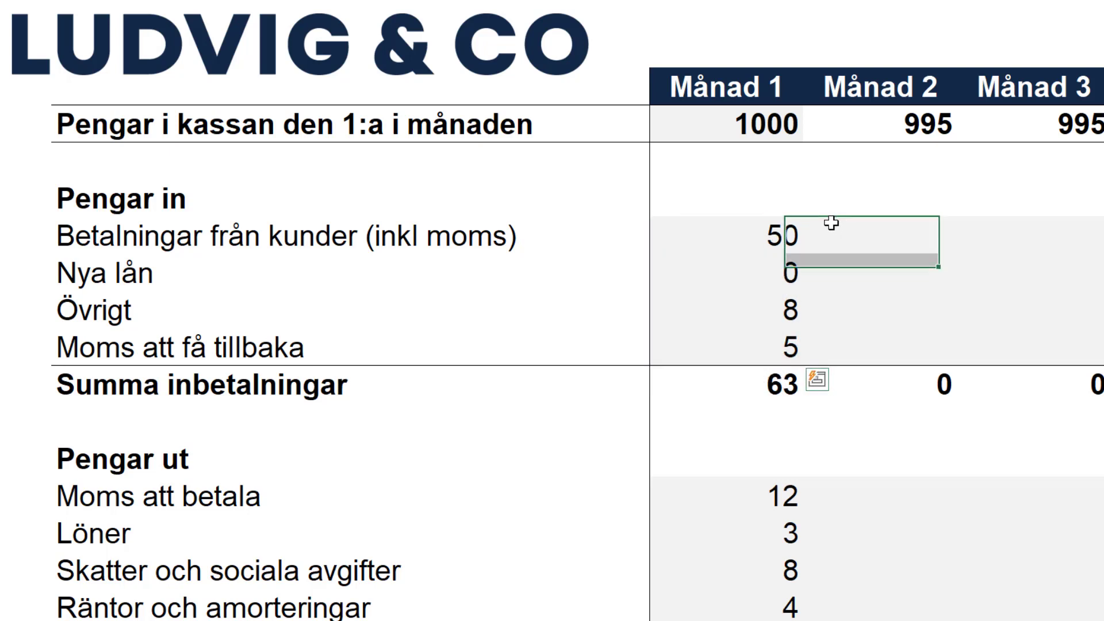
left_click(766, 392)
left_click(887, 293)
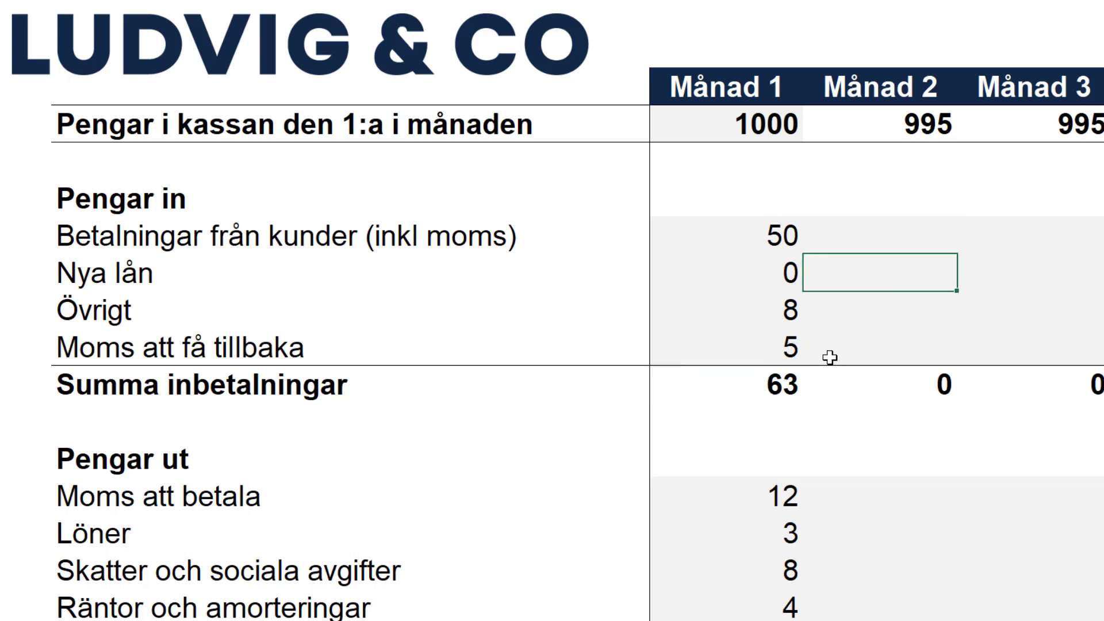
- Review Månad 1's expenses, Moms att betala 12 through Eget uttag 20, totalling 68 with 995 month-end cash
scroll(796, 433, "down", 3)
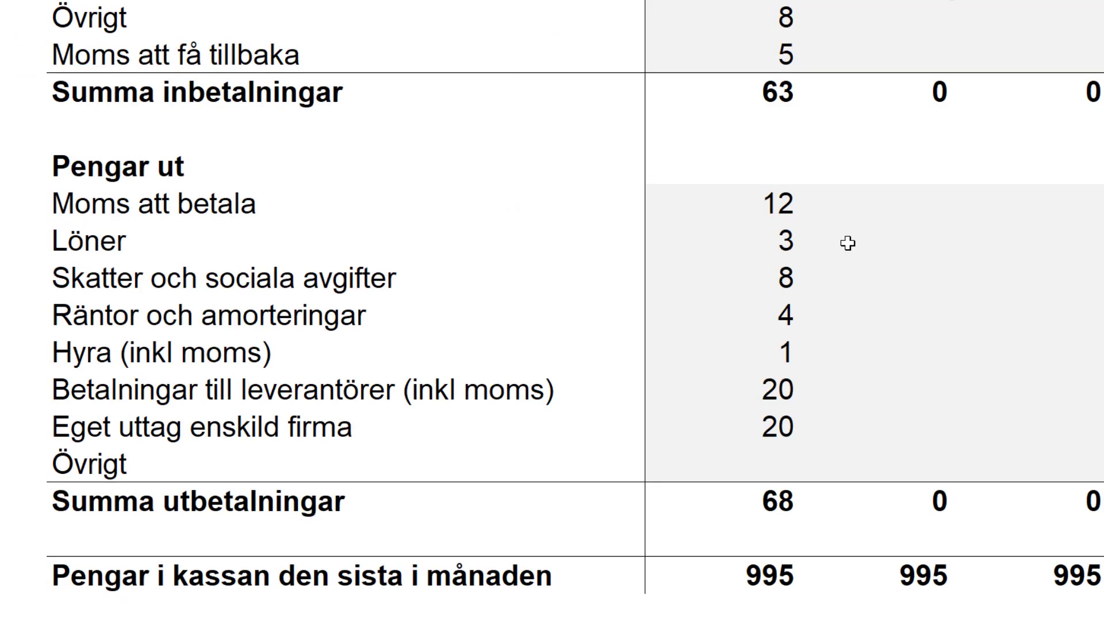
left_click(773, 208)
left_click(772, 240)
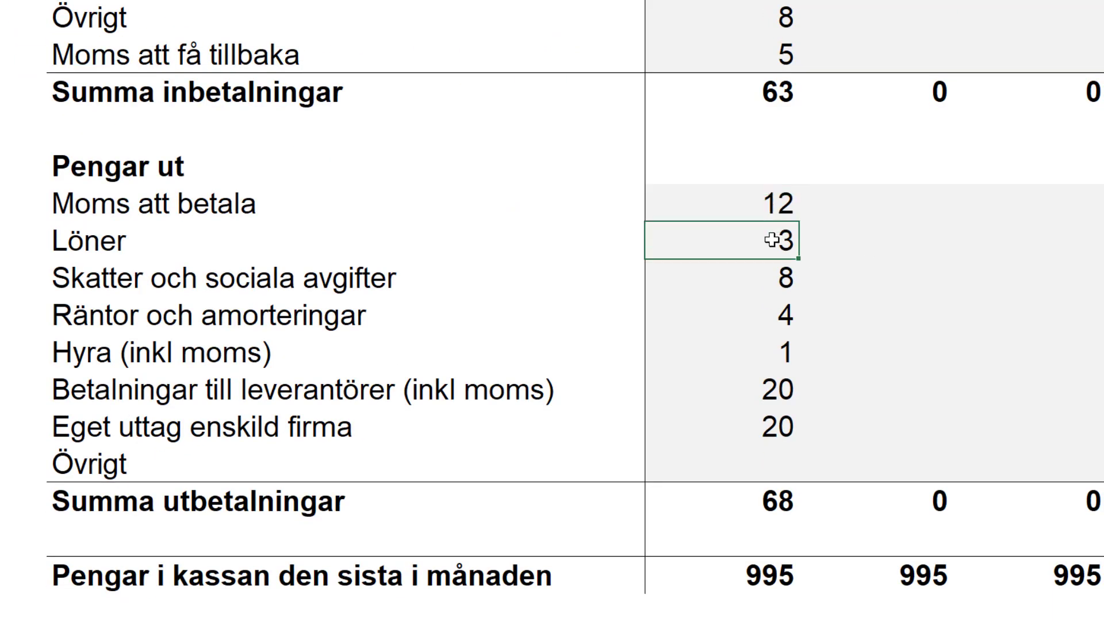
left_click(759, 278)
left_click(751, 324)
left_click(745, 357)
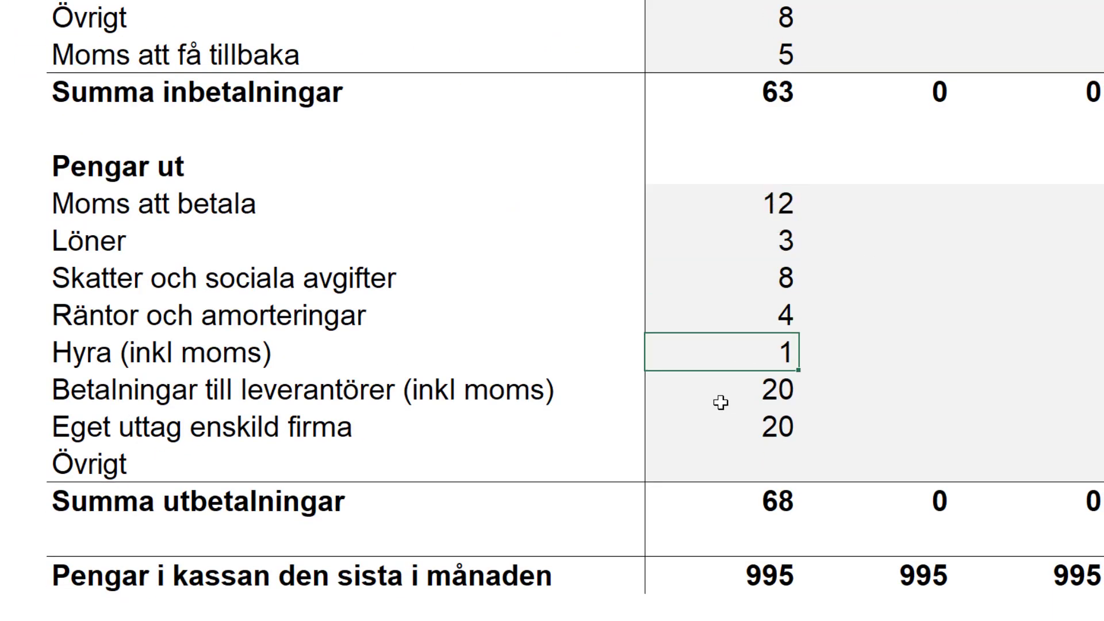
left_click(737, 404)
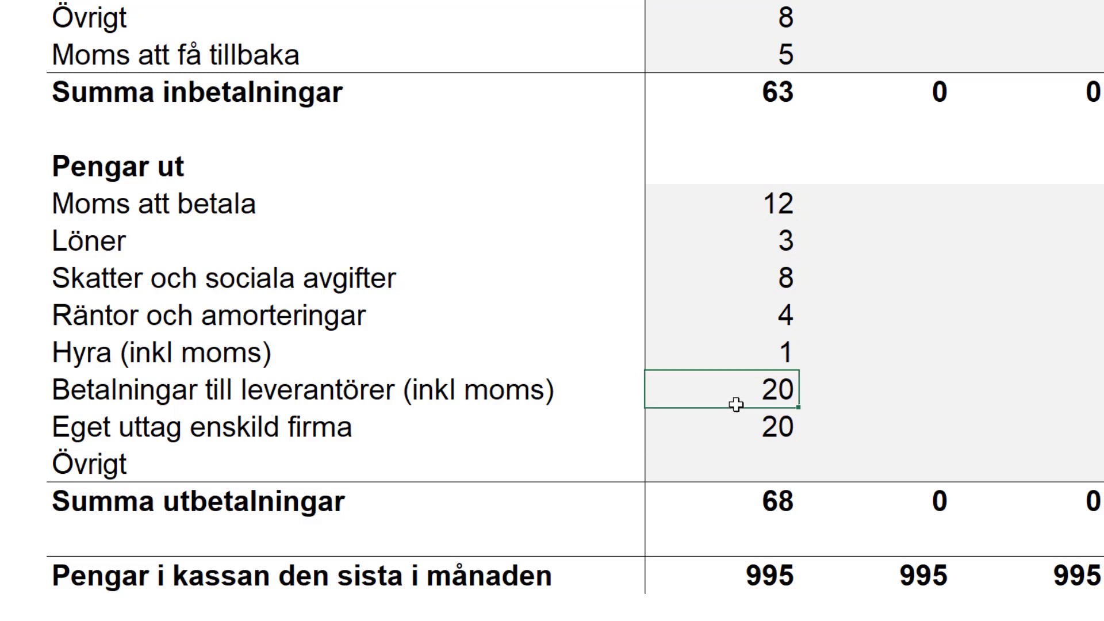
left_click(756, 427)
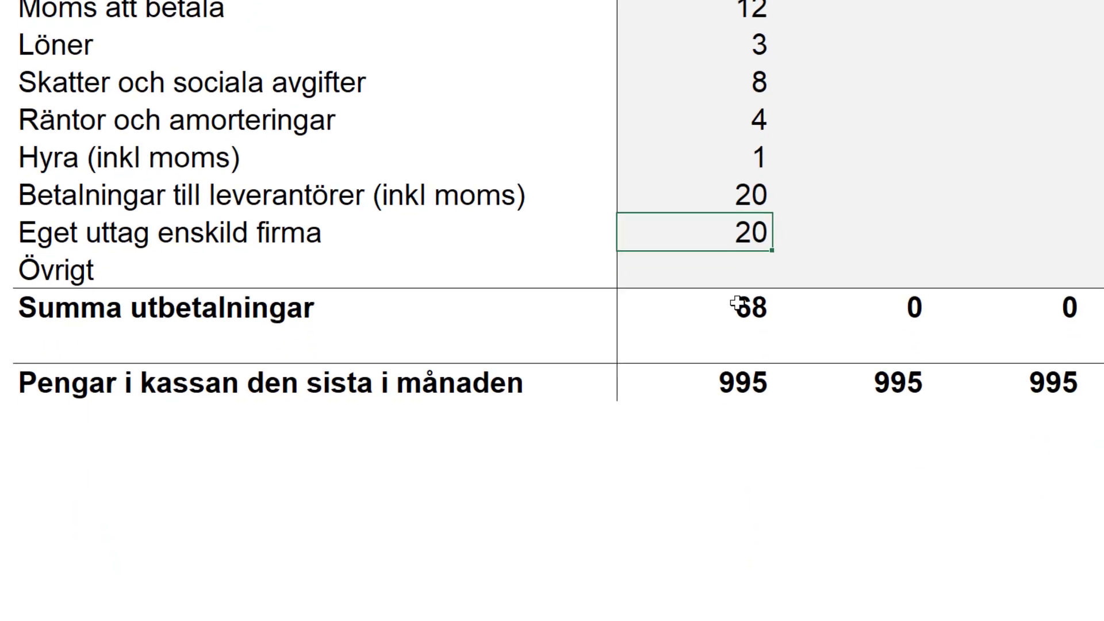
left_click(738, 304)
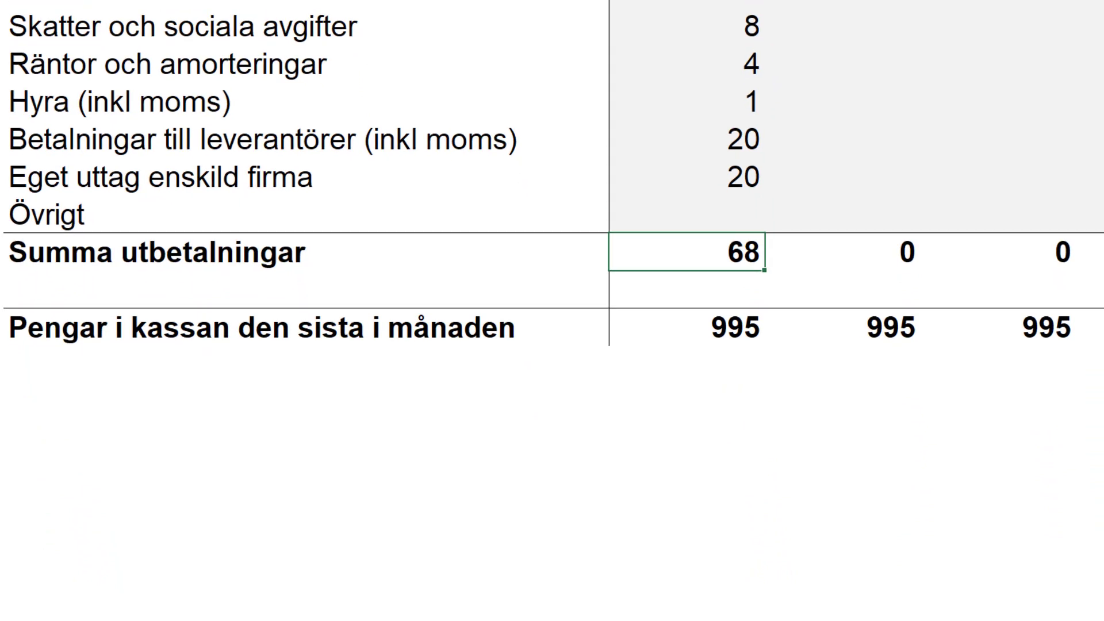
left_click(739, 327)
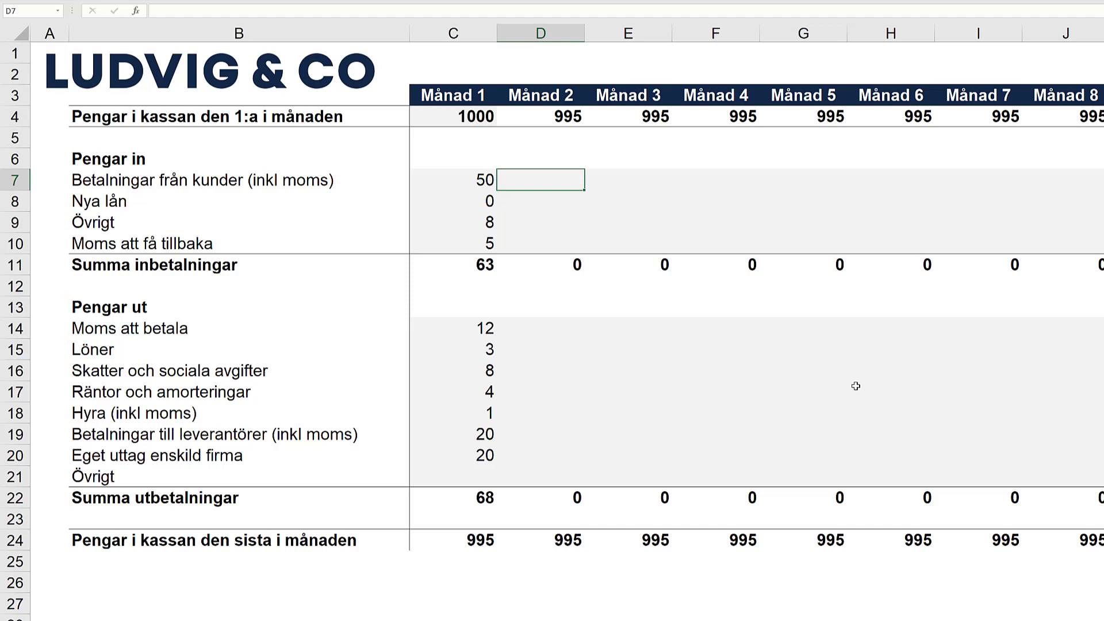
- Enter Månad 2 income of 60, 0, 8 and 4 into D7:D10
type("60")
key("Return")
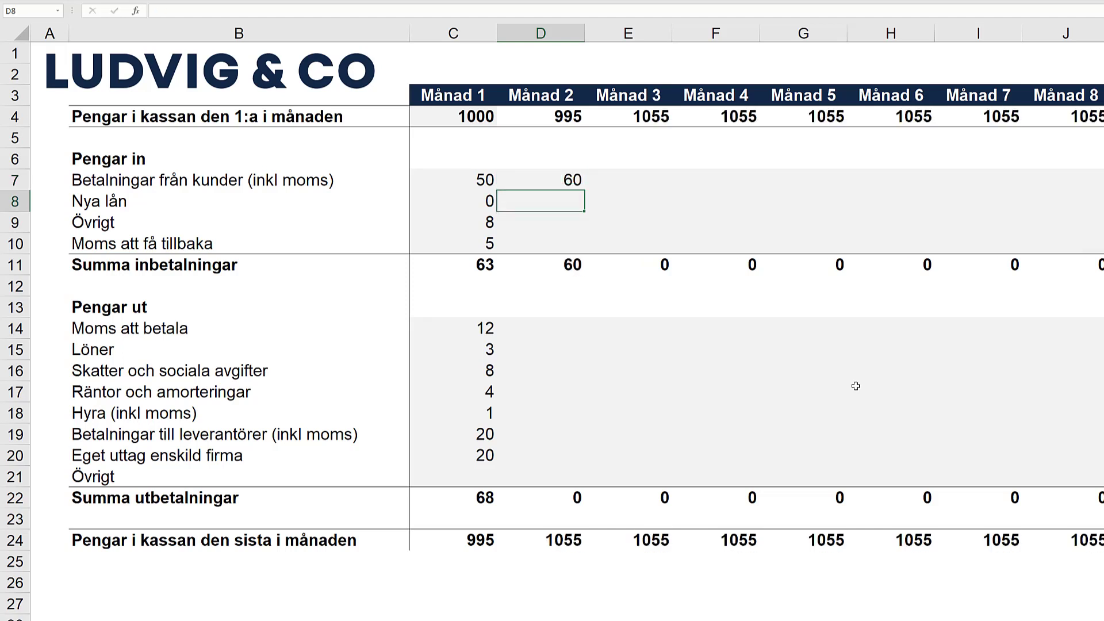
type("0")
key("Return")
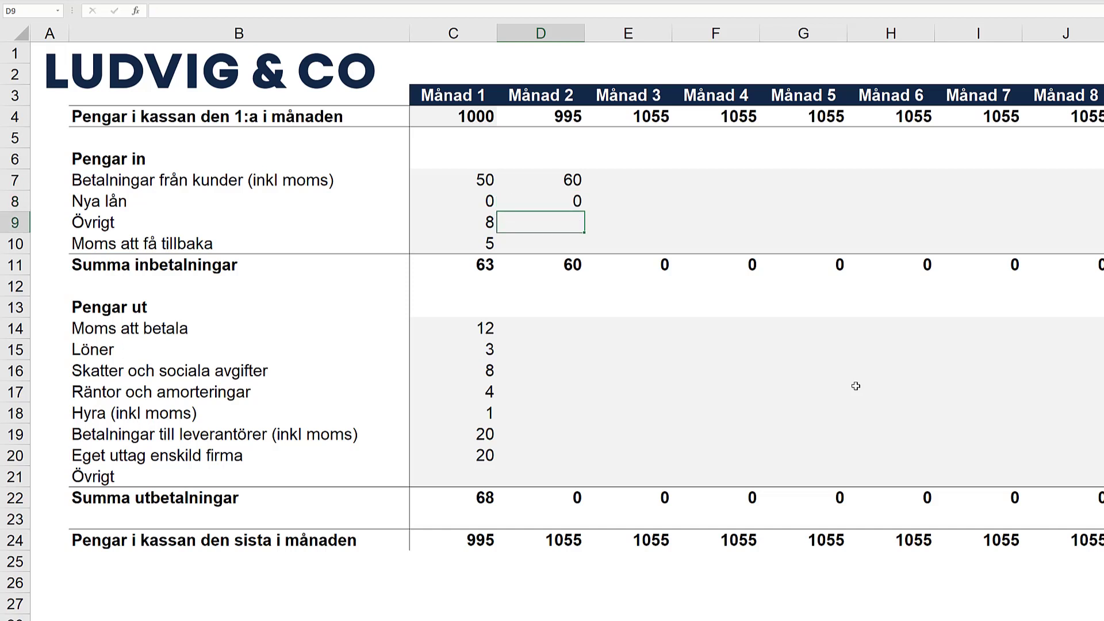
type("8")
key("Return")
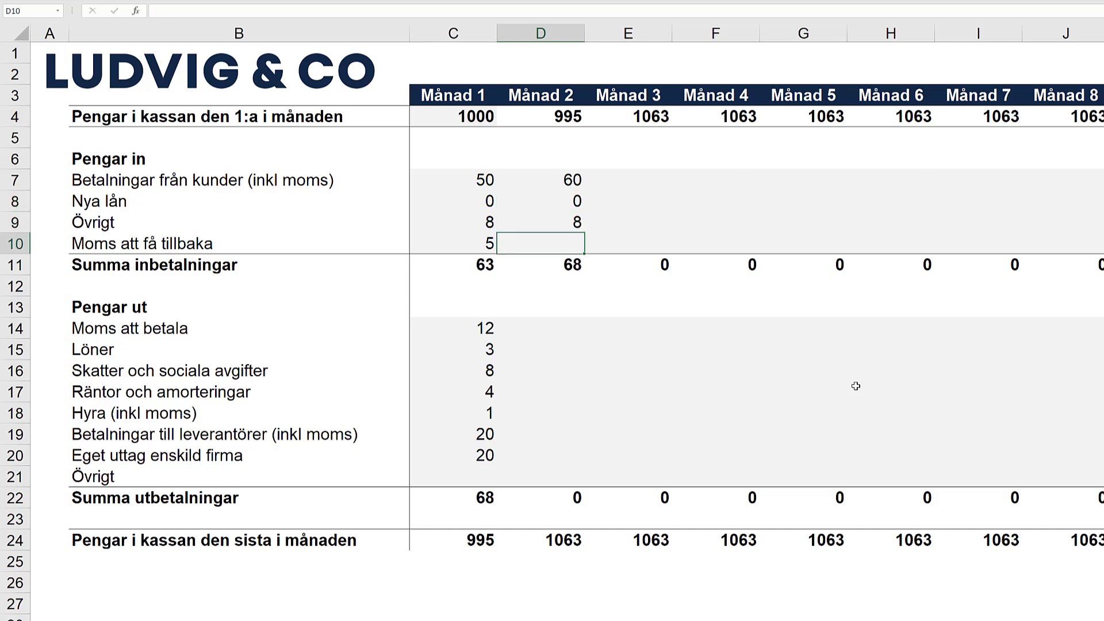
type("4")
key("Return")
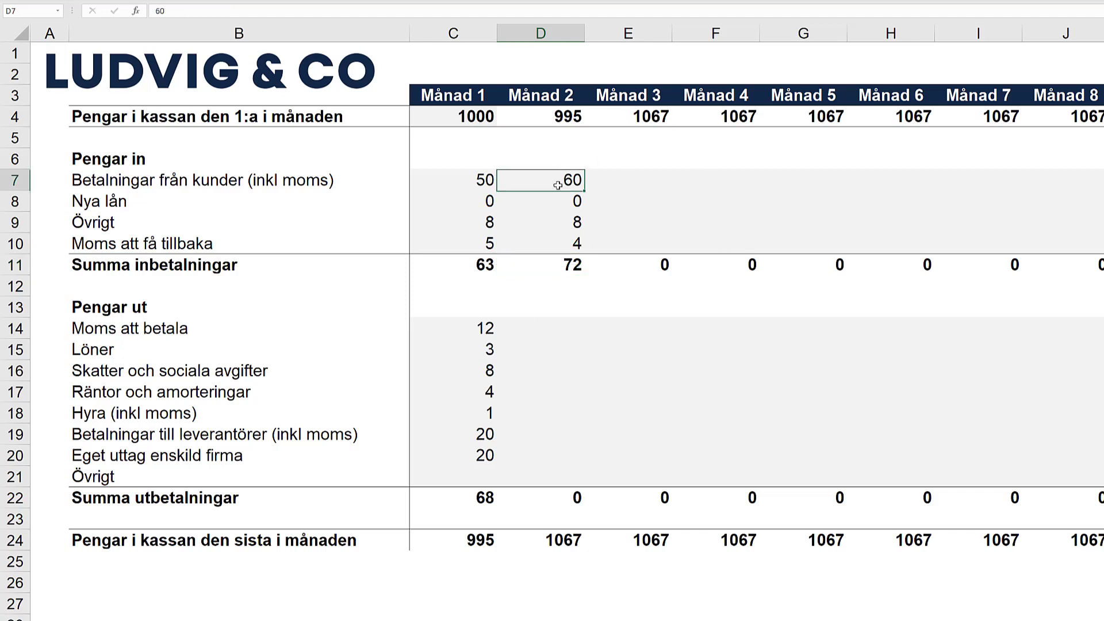
- Select Månad 2's expense cells D14:D21, ending with D14 active
left_click_drag(555, 170, 555, 244)
left_click(551, 321)
left_click_drag(552, 322, 562, 481)
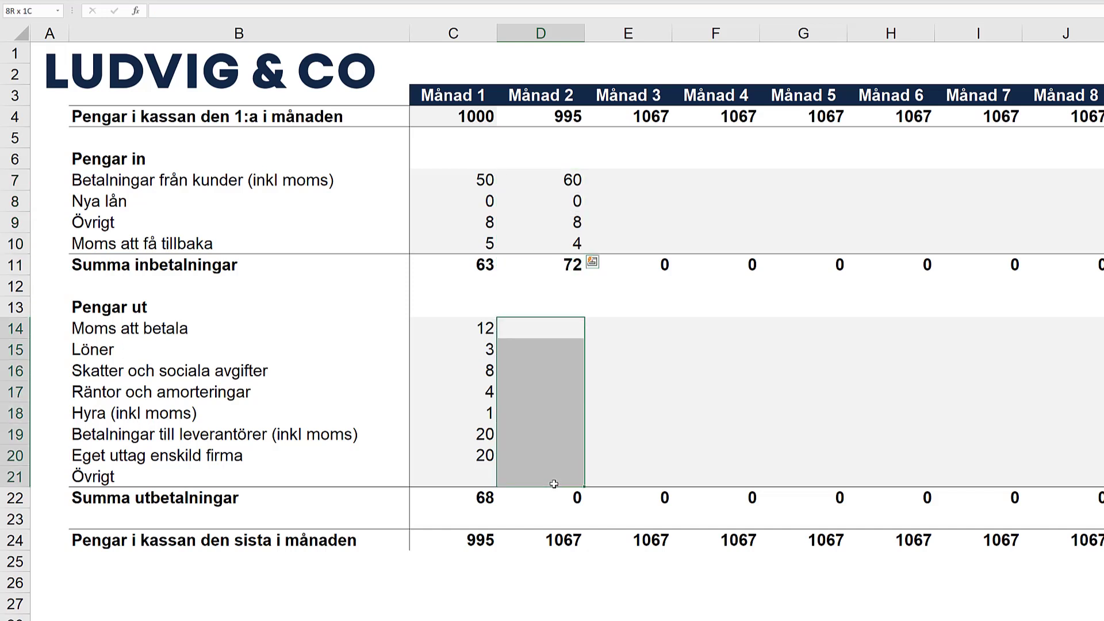
left_click(564, 322)
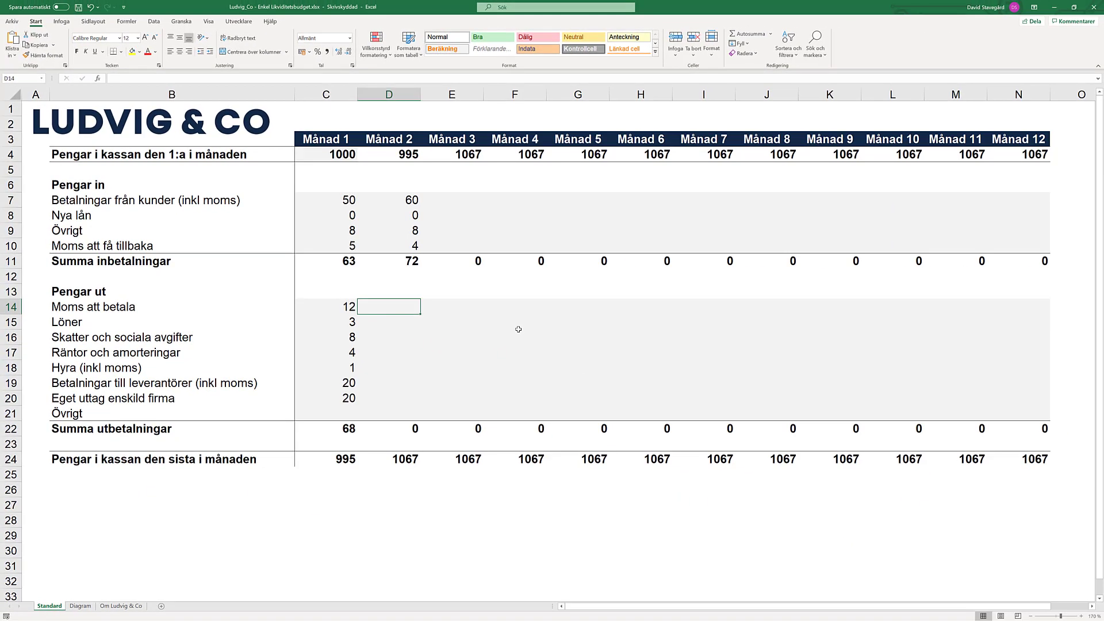
- Enter Månad 2 expenses 14, 3, 8, 4, 1, 20 and 20 into D14:D20
type("14")
key("Return")
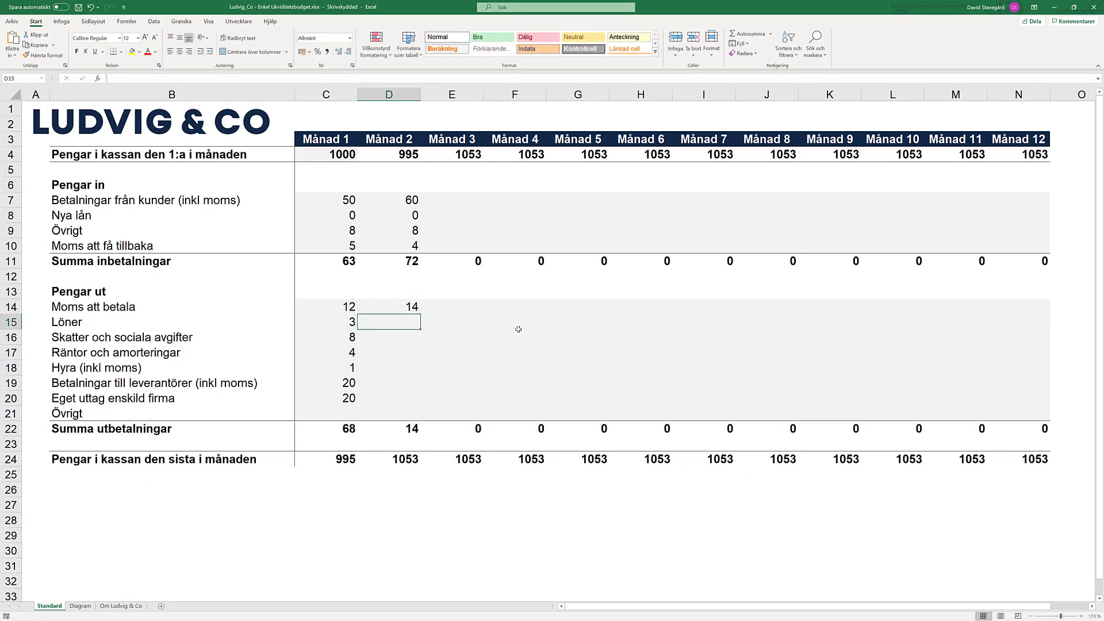
type("3")
key("Return")
type("8")
key("Return")
type("4")
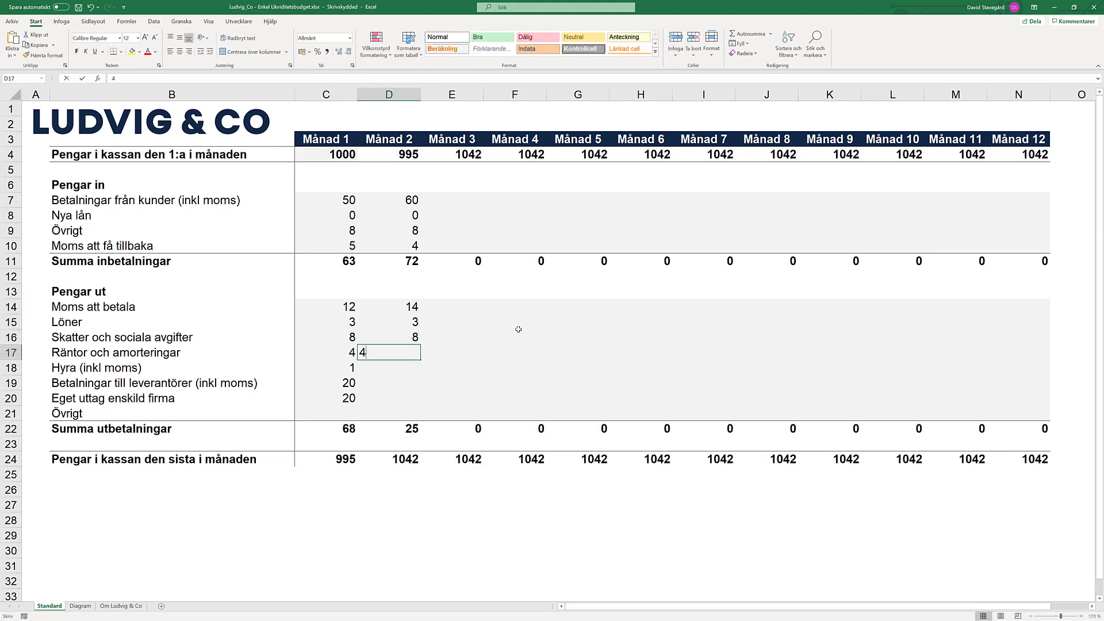
key("Return")
type("1")
key("Return")
type("20")
key("Return")
type("20")
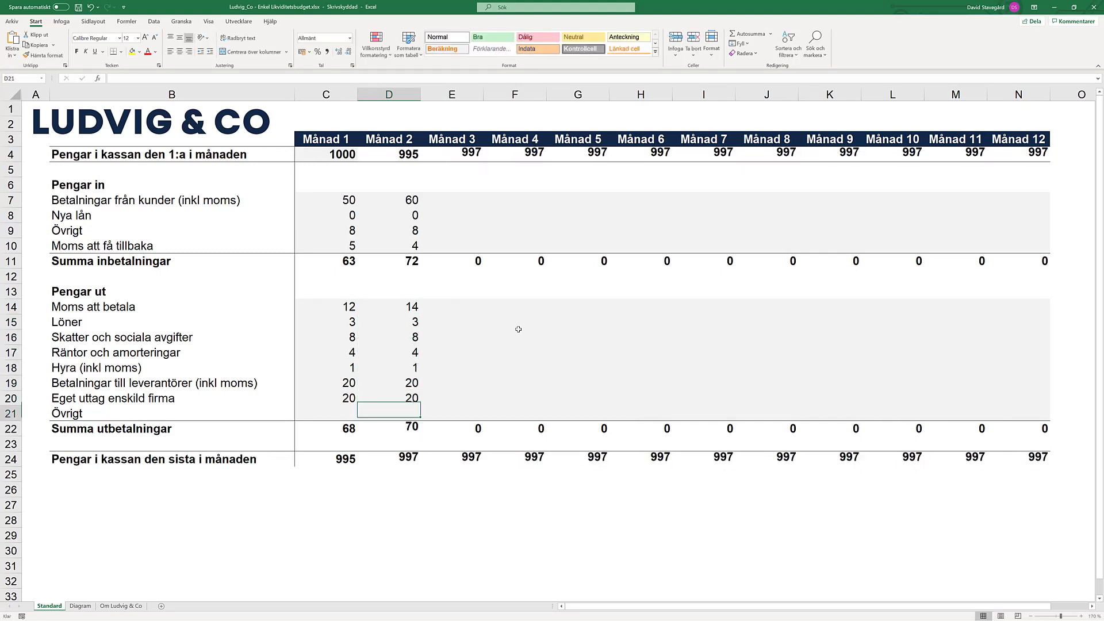
key("Return")
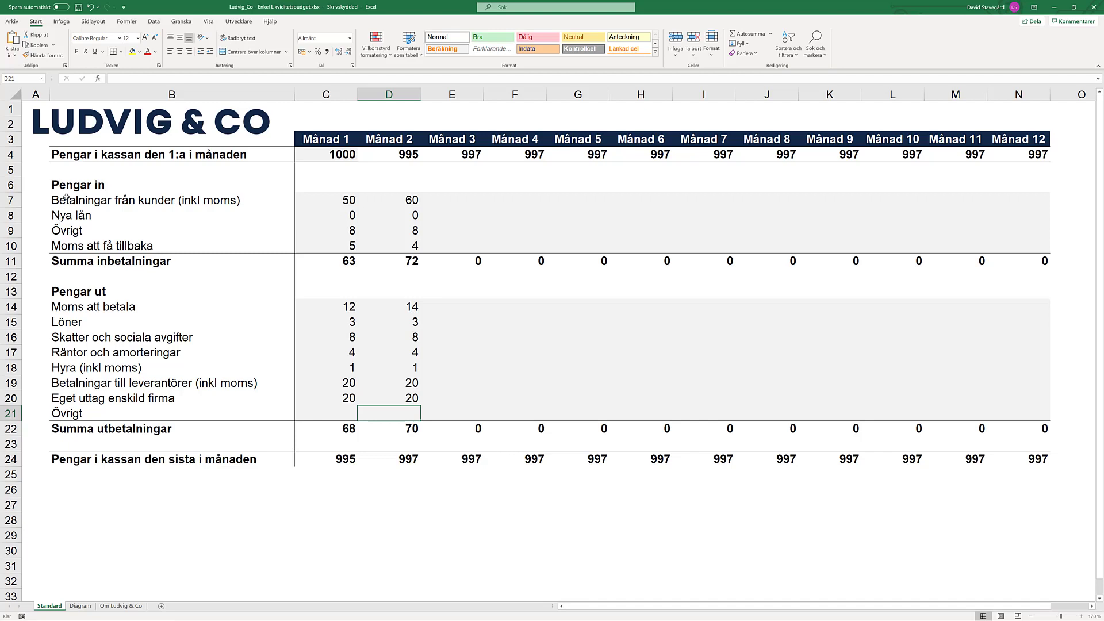
left_click(13, 199)
left_click(76, 216)
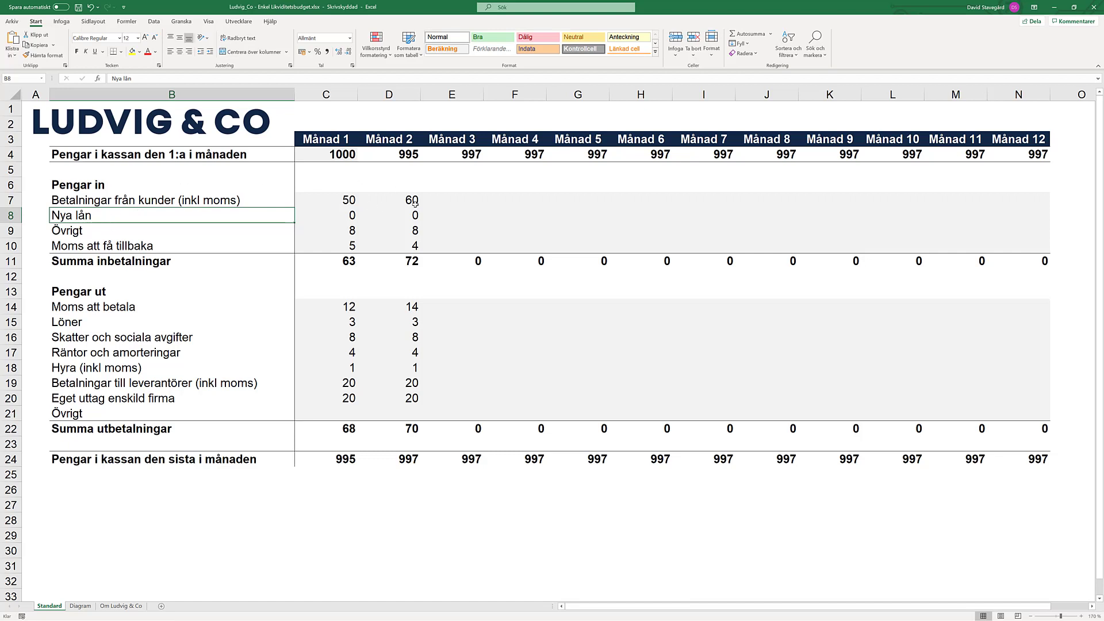
left_click(452, 199)
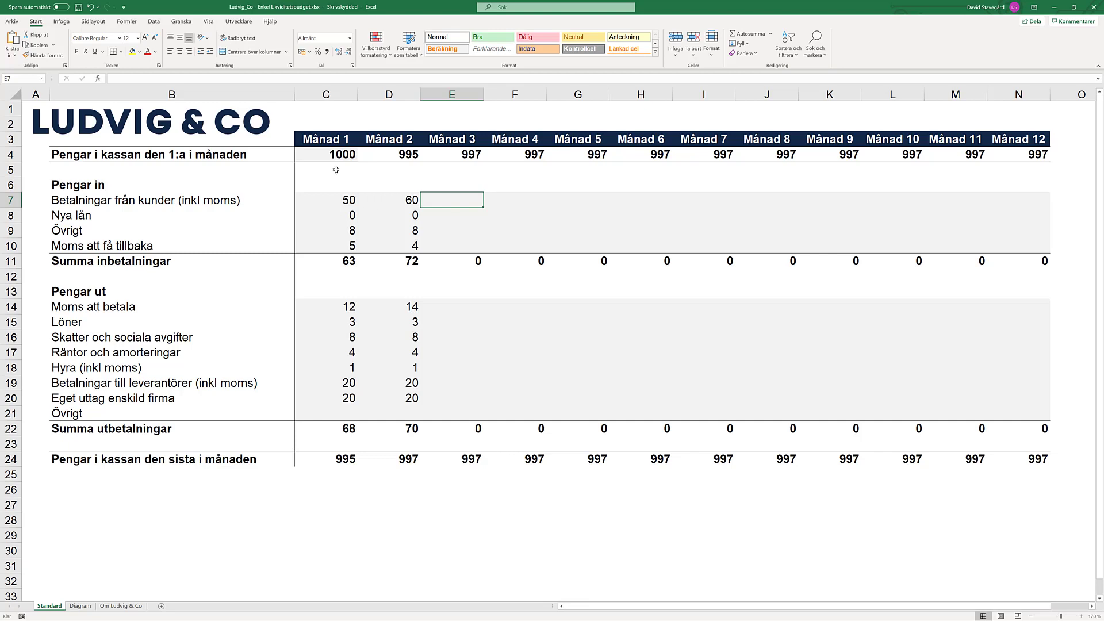
left_click(454, 172)
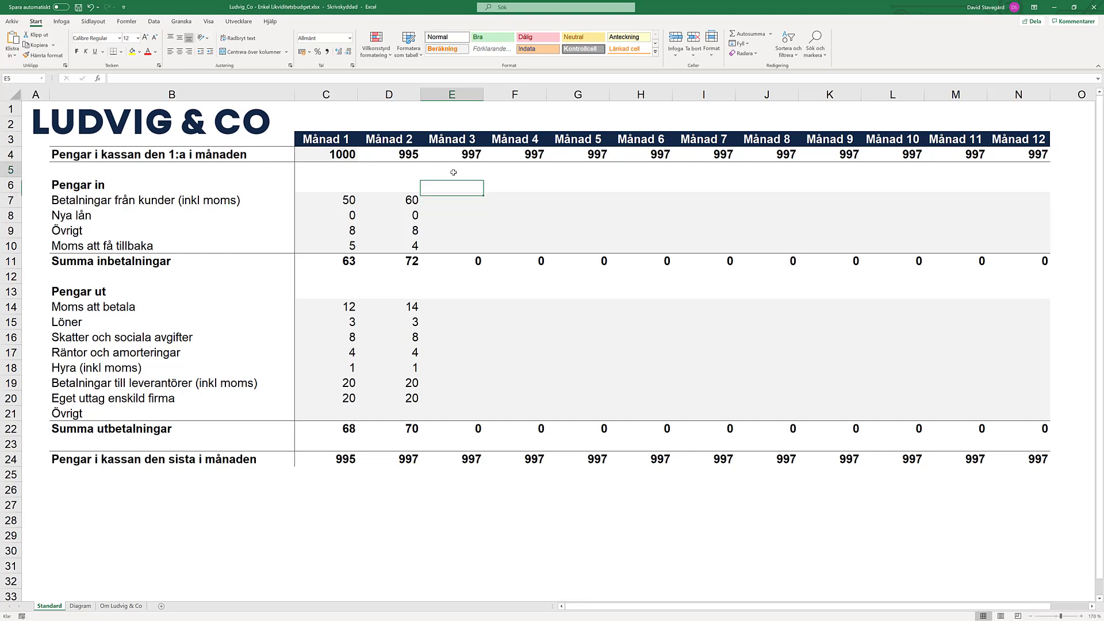
left_click(451, 196)
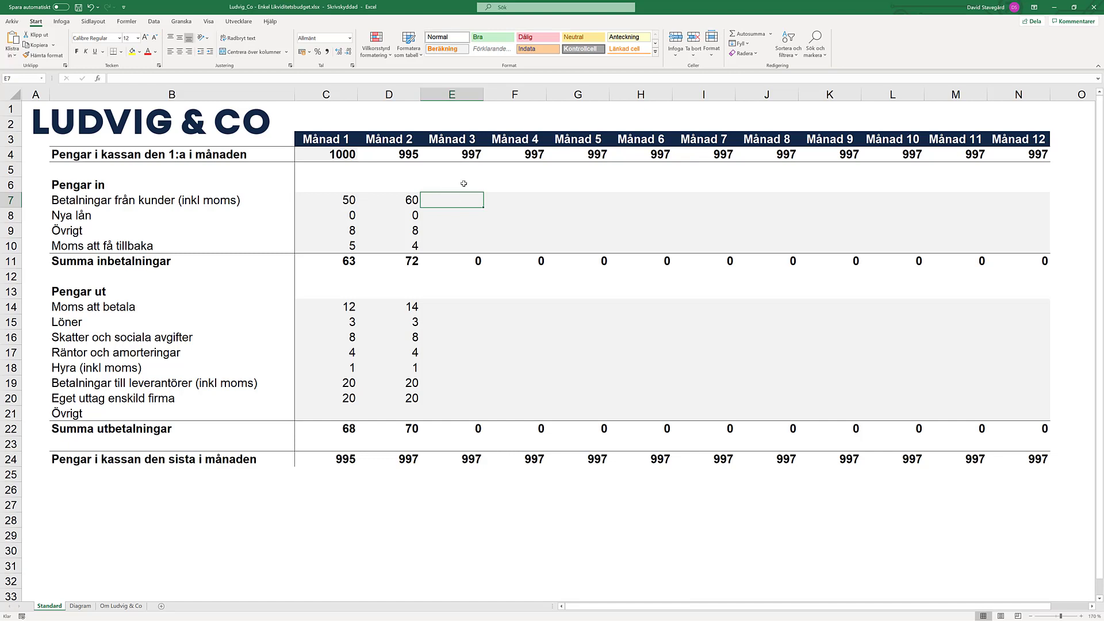
left_click(464, 184)
key("Right")
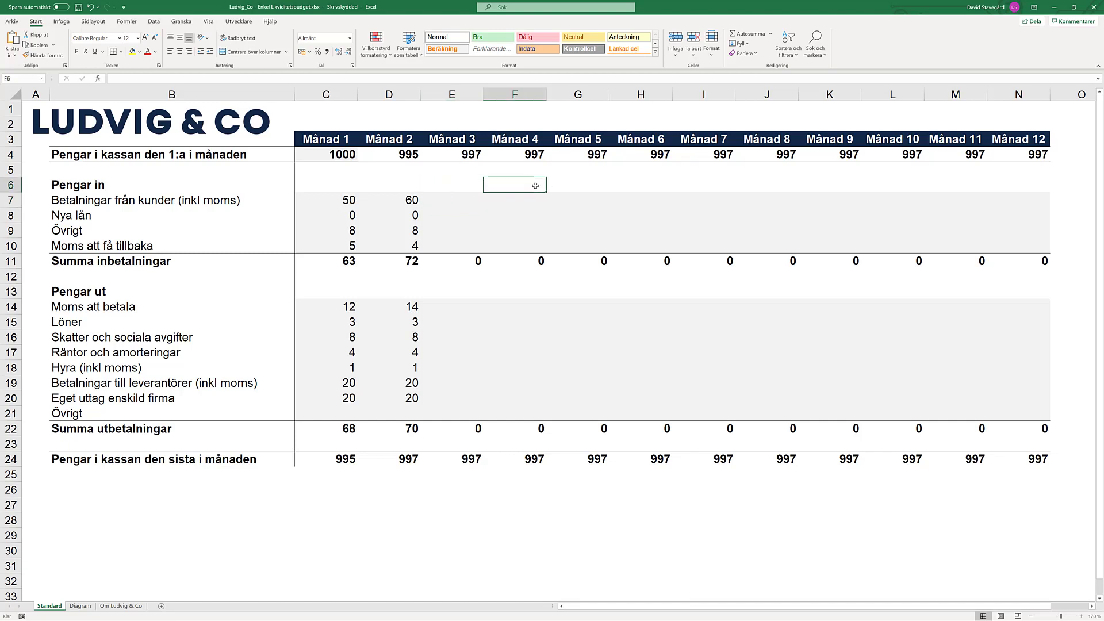
key("Right")
key("Left")
key("Left")
key("Down")
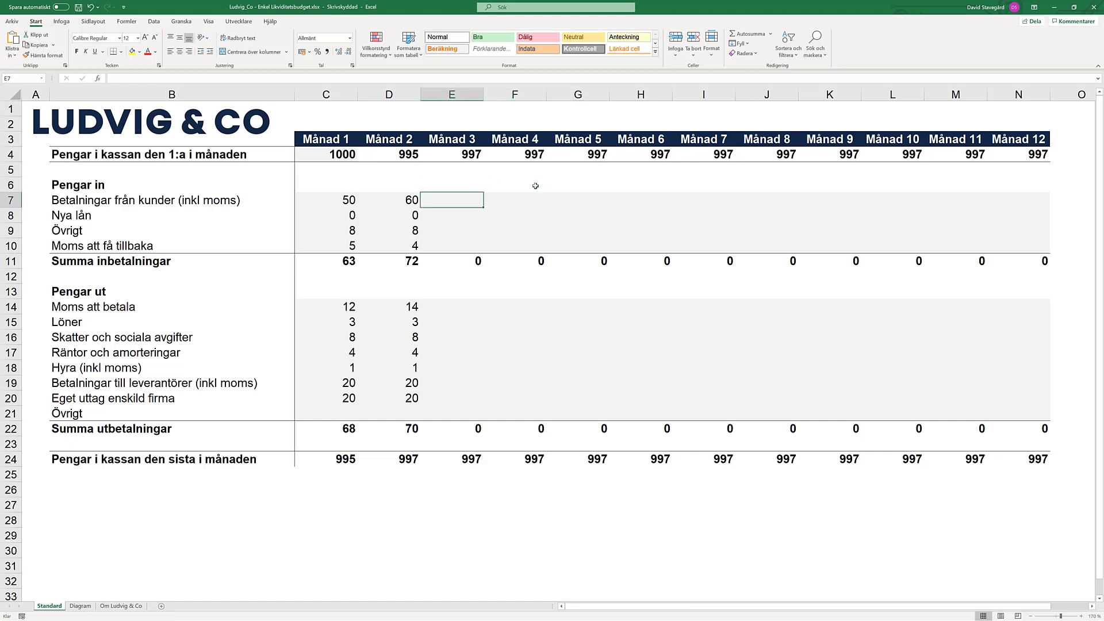